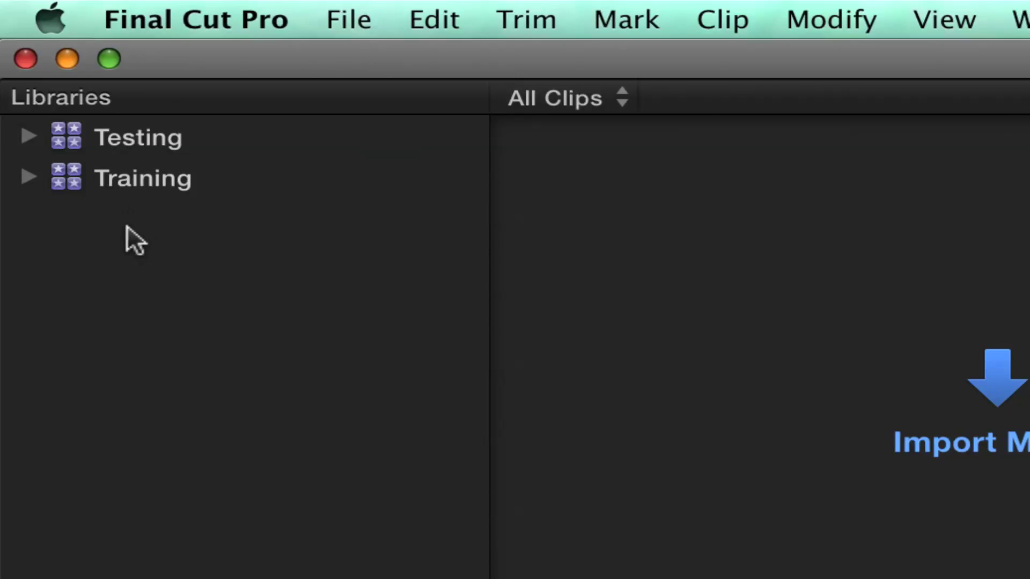
Expand the Training library, open the 2nd Impression event's two projects and six clips, and skim a clip
left_click(27, 178)
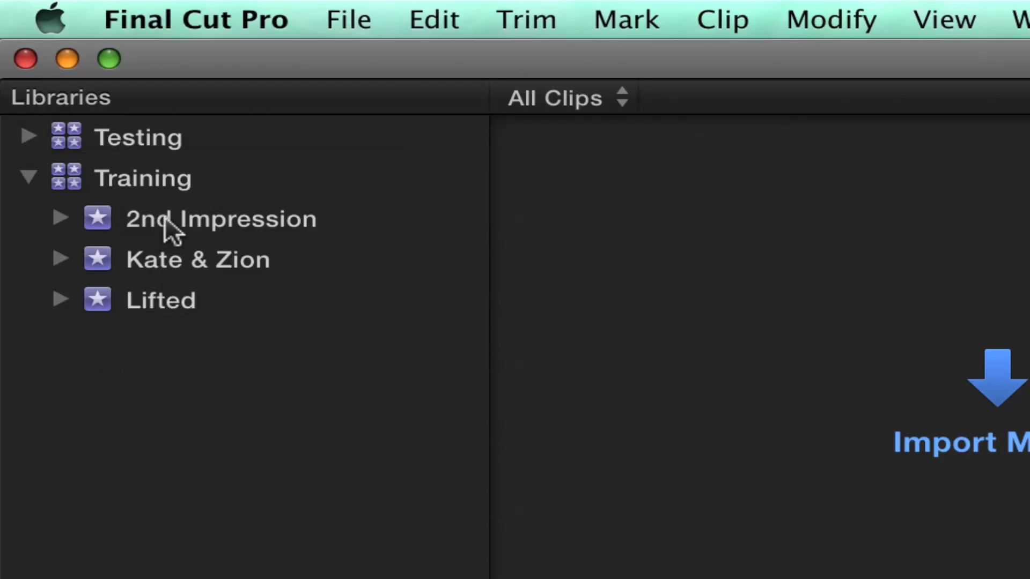
left_click(223, 216)
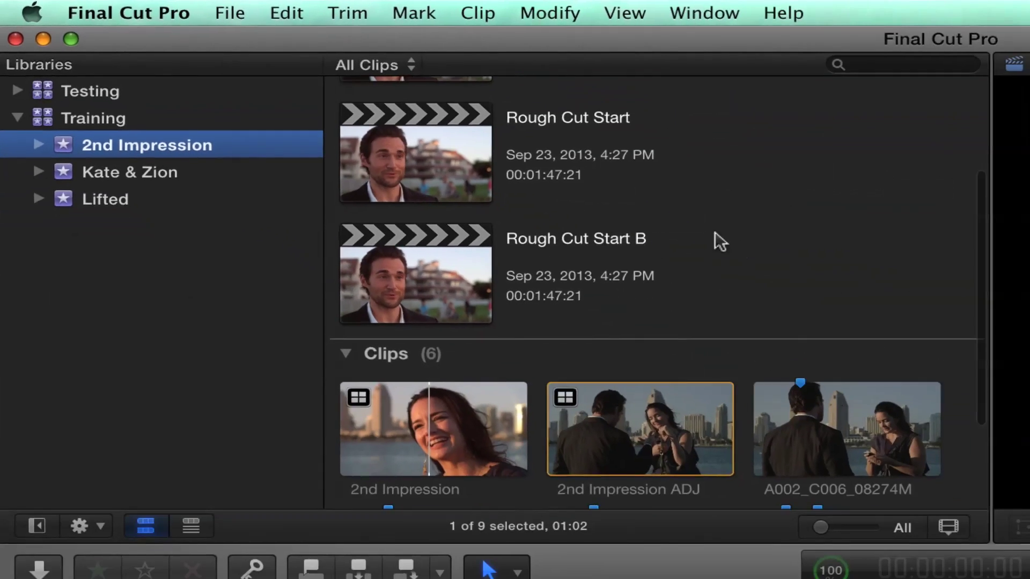
scroll(713, 240, "down", 5)
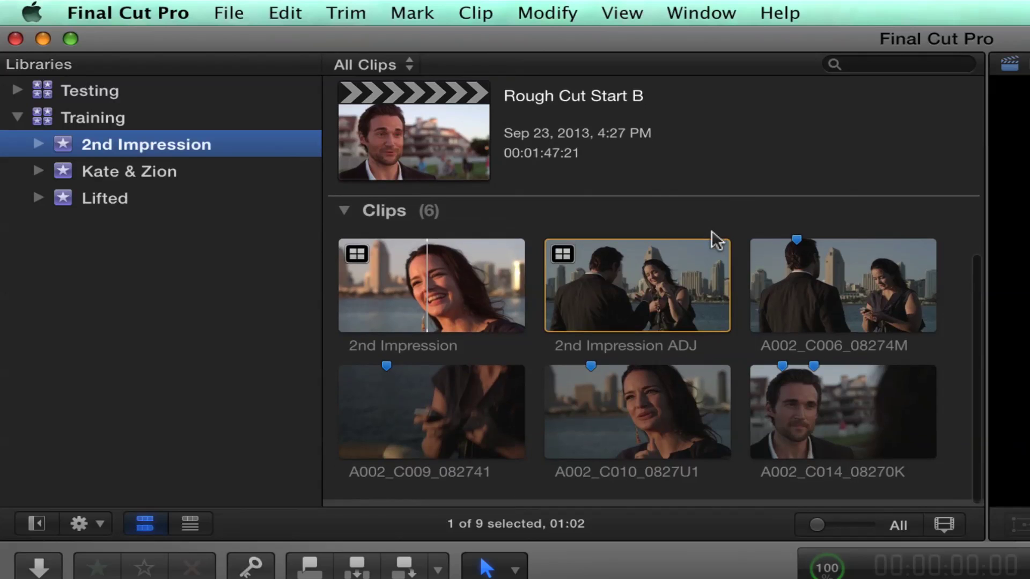
left_click(484, 274)
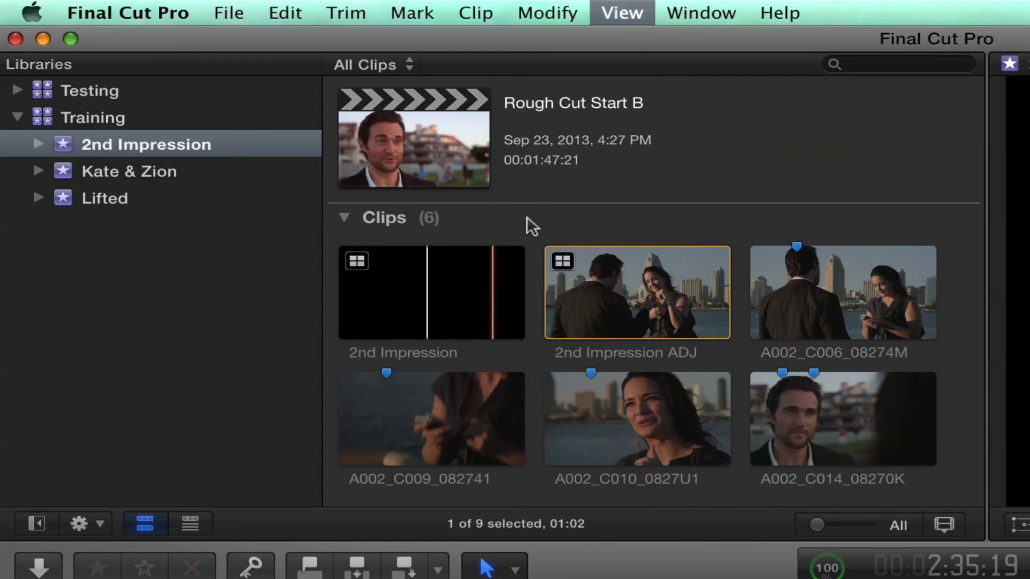
scroll(692, 201, "up", 4)
scroll(726, 193, "up", 2)
scroll(726, 195, "up", 1)
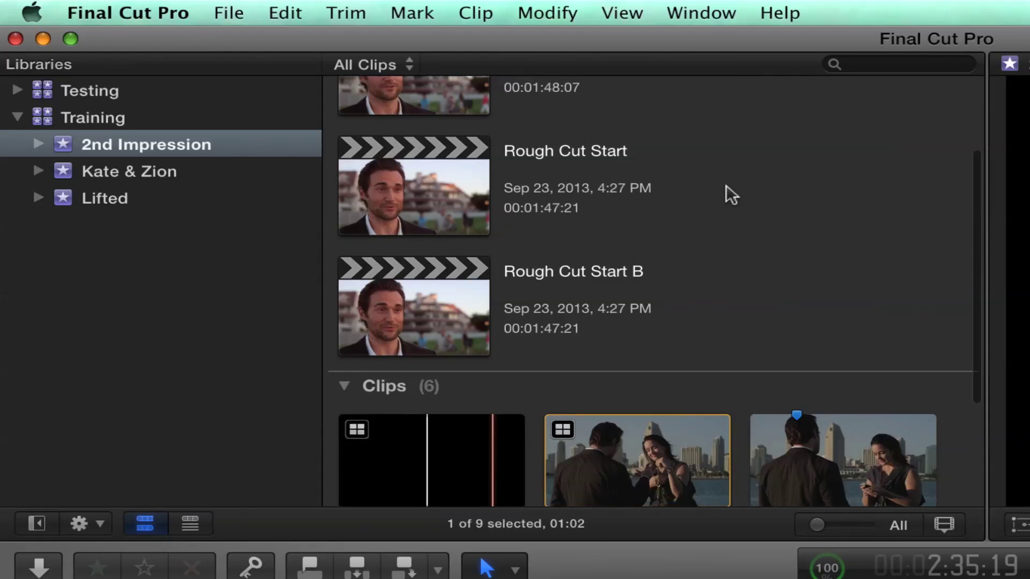
scroll(726, 195, "up", 3)
scroll(726, 195, "up", 2)
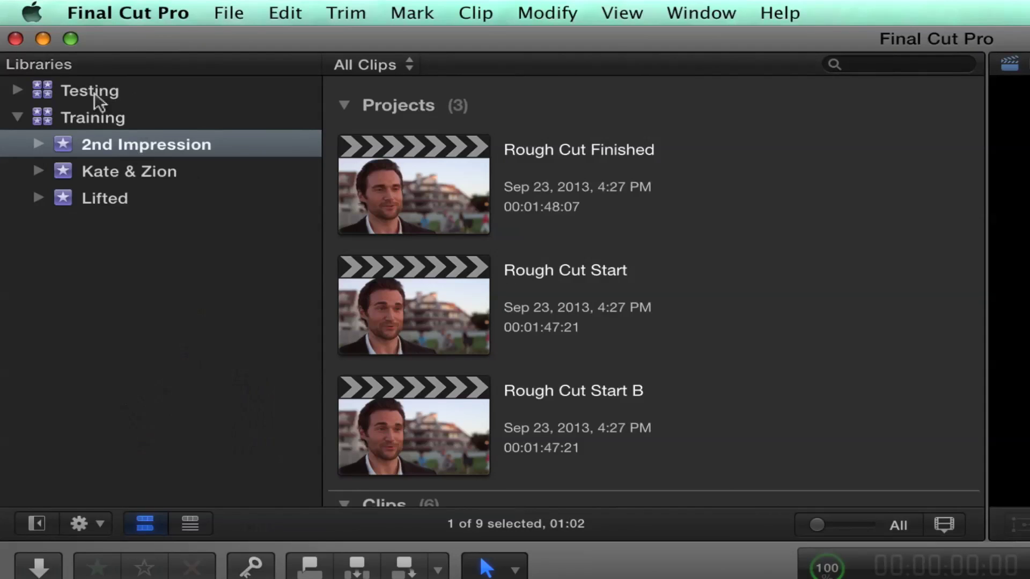
left_click(87, 94)
left_click(86, 114)
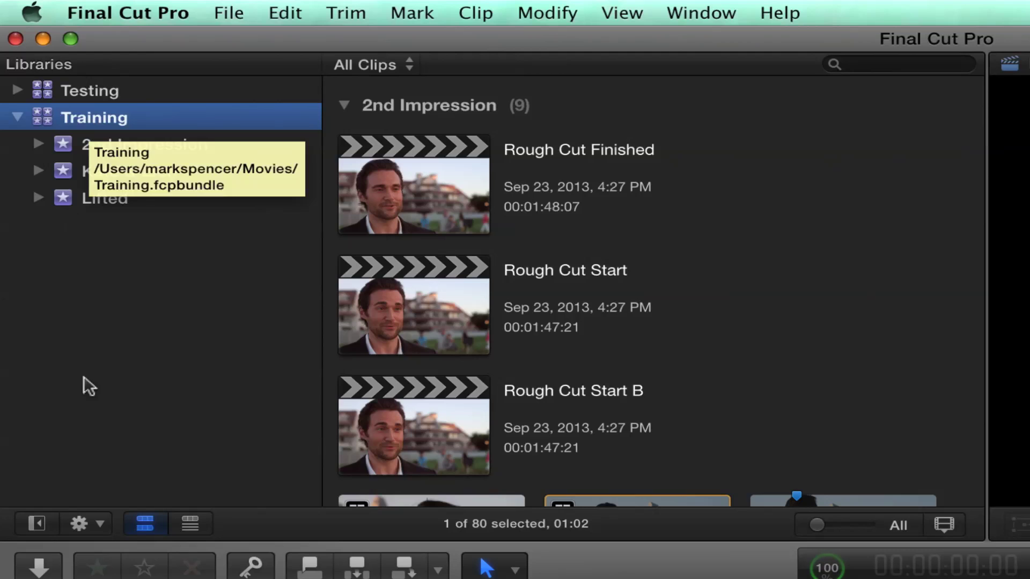
left_click(133, 146)
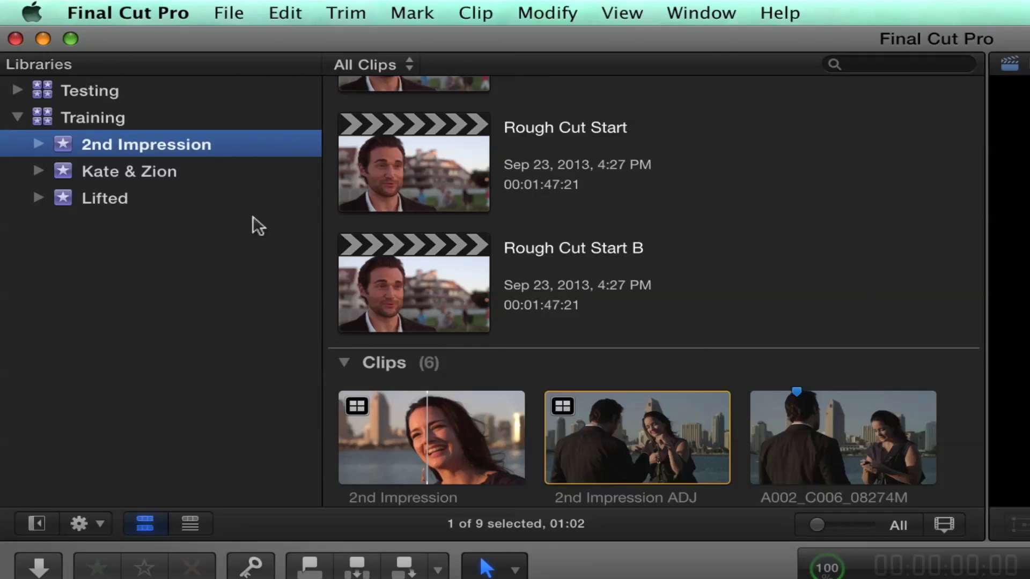
left_click(241, 11)
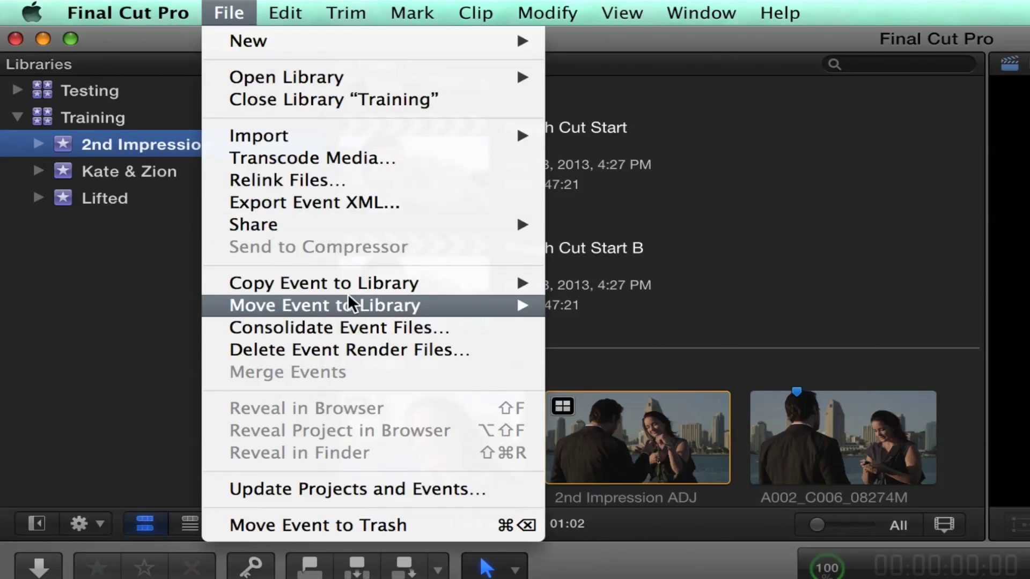
left_click(378, 482)
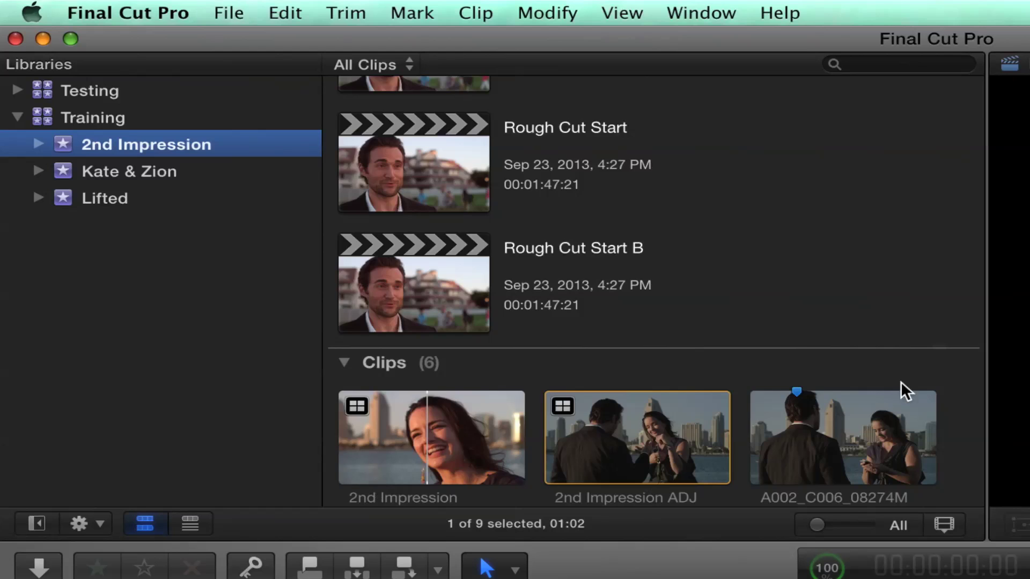